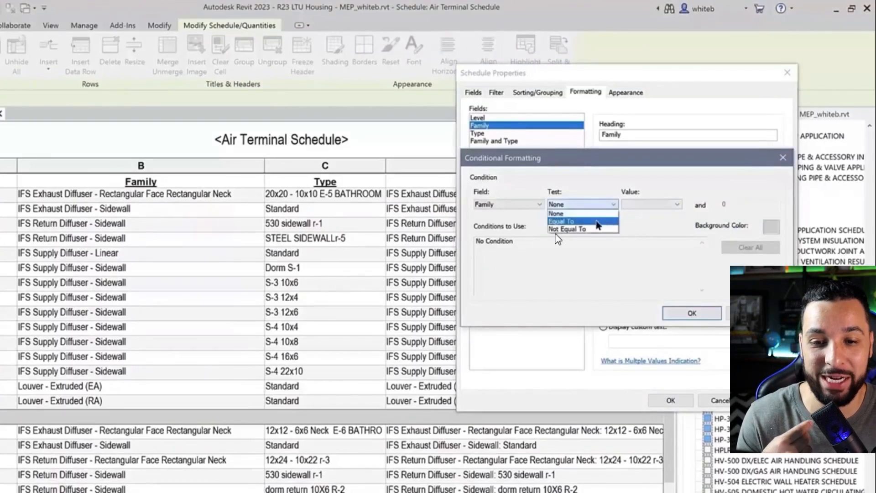
Add a conditional format giving Family values equal to IFS Supply Diffuser - Sidewall a cyan background
{"action": "left_click", "coordinate": [643, 205]}
{"action": "left_click", "coordinate": [671, 263]}
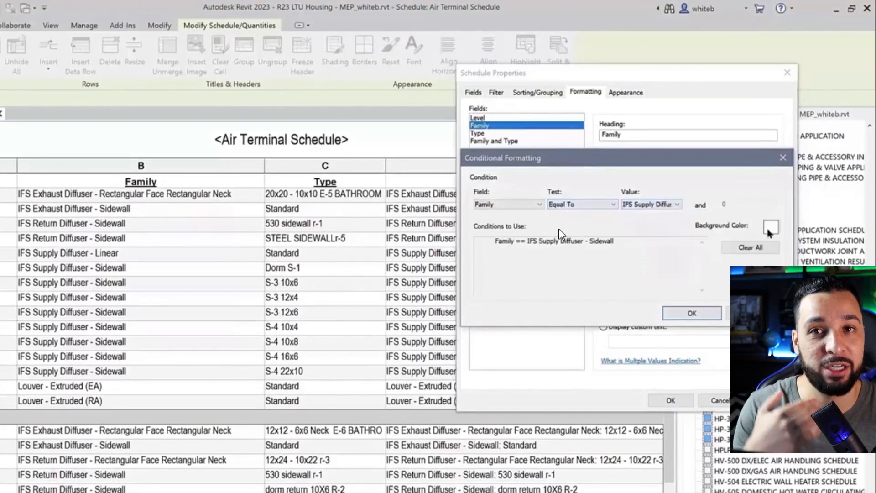
{"action": "left_click", "coordinate": [771, 227]}
{"action": "left_click", "coordinate": [565, 254]}
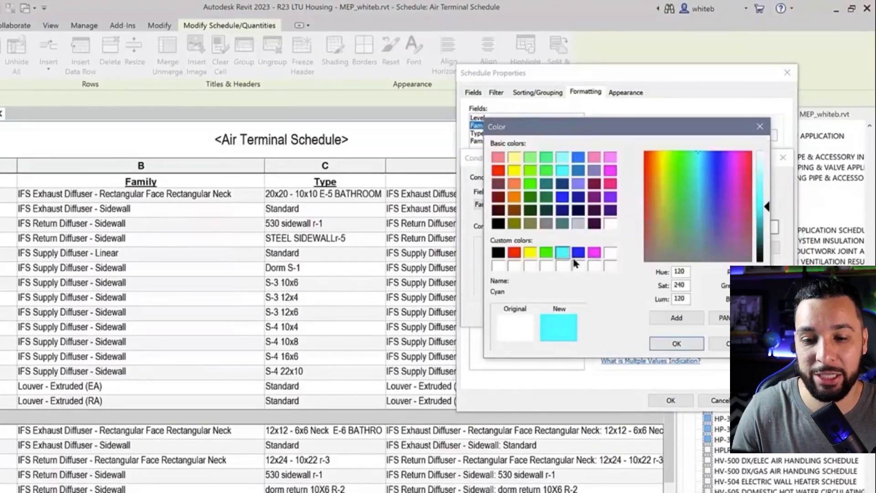
{"action": "left_click", "coordinate": [677, 343]}
{"action": "left_click", "coordinate": [692, 313]}
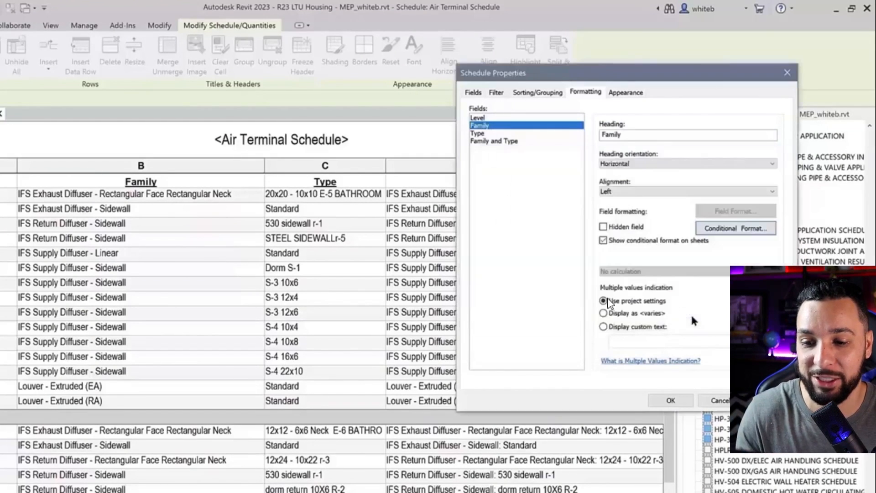
Add a conditional format to the Type field that gives values equal to Dorm S-1 a yellow background
{"action": "left_click", "coordinate": [482, 133]}
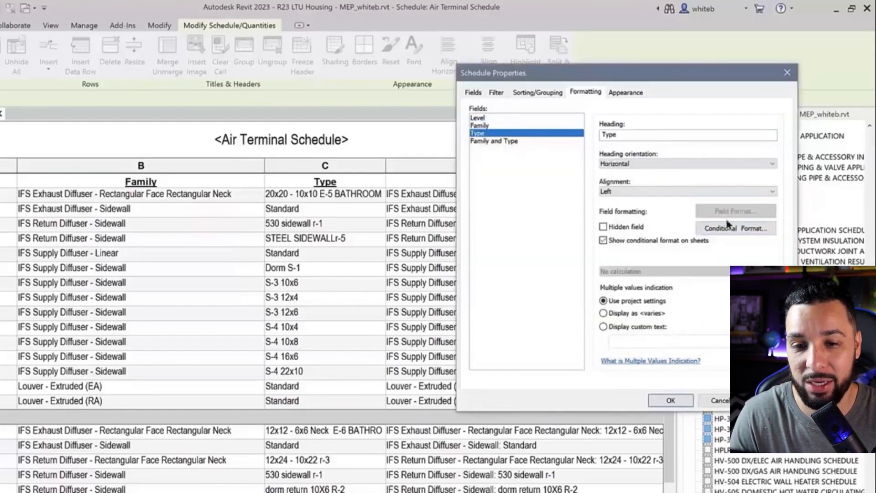
{"action": "left_click", "coordinate": [737, 228]}
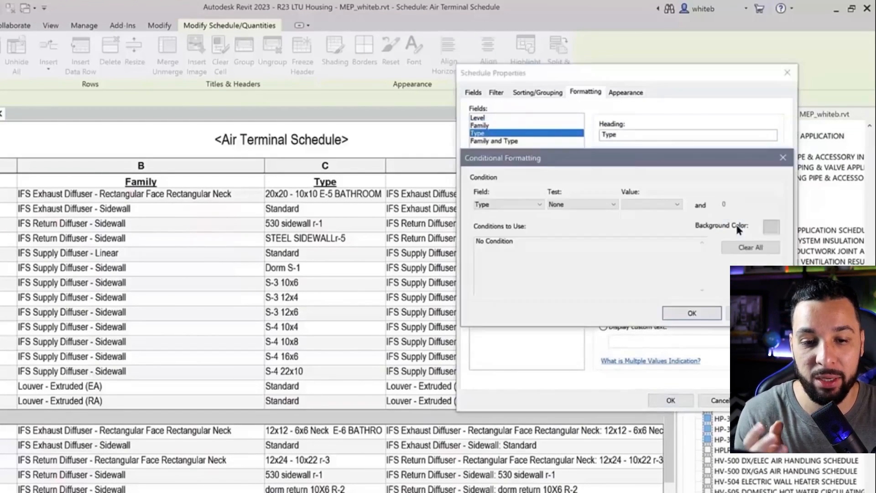
{"action": "left_click", "coordinate": [608, 201]}
{"action": "left_click", "coordinate": [584, 218]}
{"action": "left_click", "coordinate": [638, 204]}
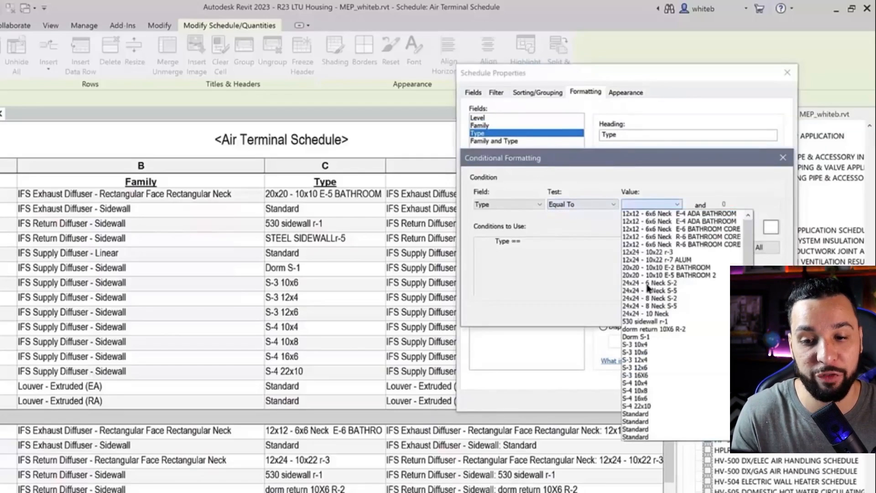
{"action": "left_click", "coordinate": [636, 336]}
{"action": "left_click", "coordinate": [768, 226]}
{"action": "left_click", "coordinate": [531, 252]}
{"action": "left_click", "coordinate": [657, 343]}
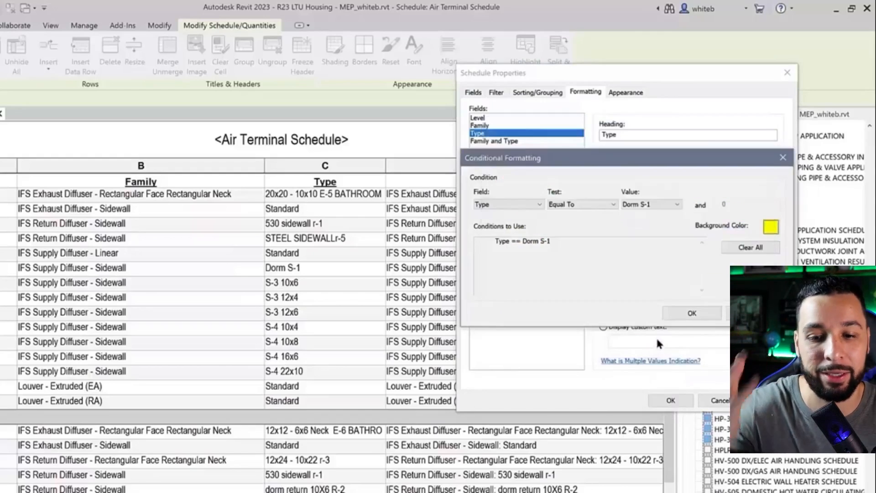
{"action": "left_click", "coordinate": [692, 313]}
Conditionally format Family and Type values equal to IFS Return Diffuser - Sidewall: STEEL SIDEWALLr-5 with a magenta background and apply the schedule properties
{"action": "left_click", "coordinate": [511, 142]}
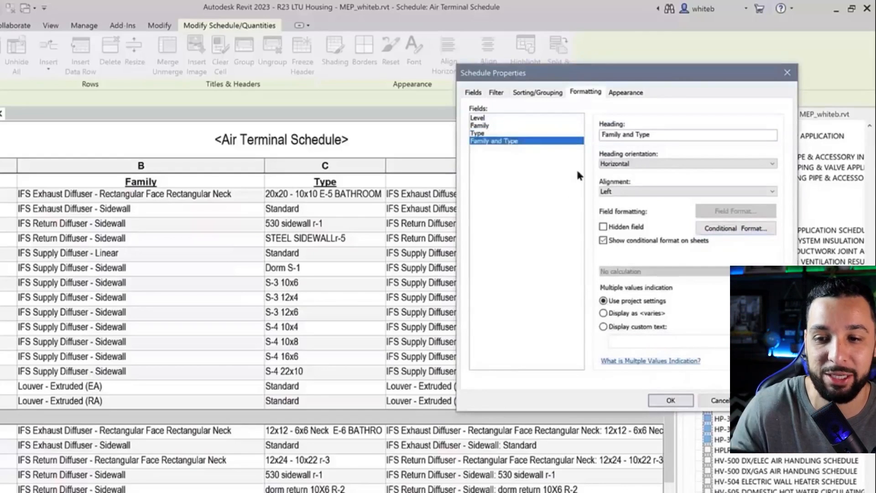
{"action": "left_click", "coordinate": [722, 229]}
{"action": "left_click", "coordinate": [614, 205]}
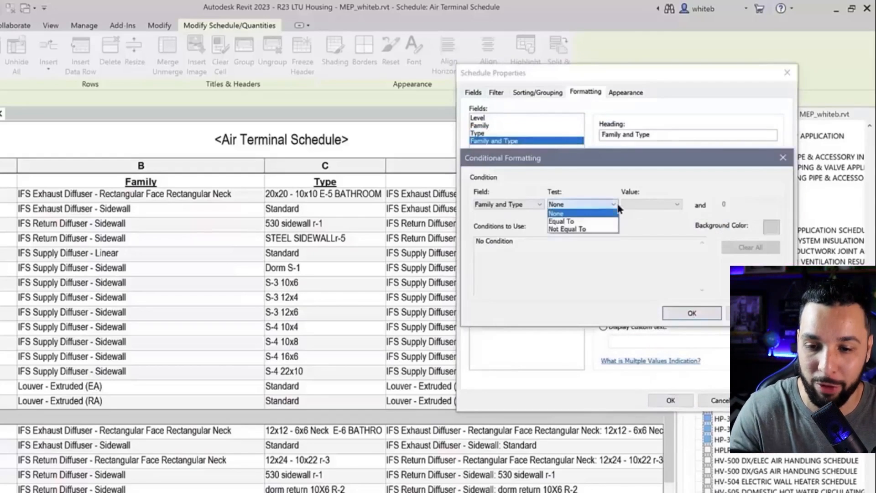
{"action": "left_click", "coordinate": [586, 223]}
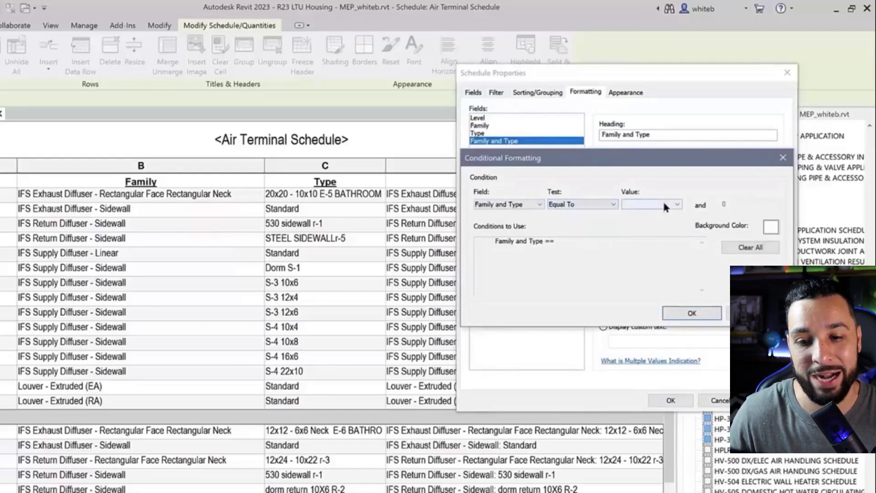
{"action": "left_click", "coordinate": [666, 204]}
{"action": "left_click", "coordinate": [675, 299]}
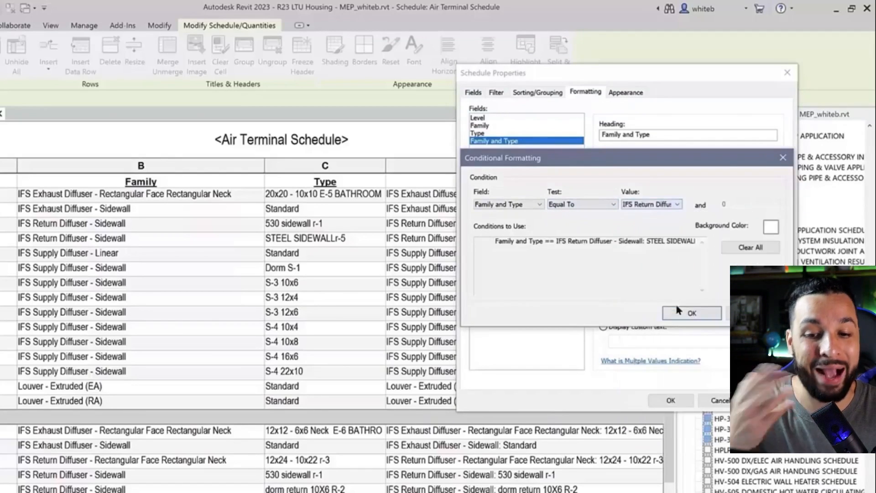
{"action": "left_click", "coordinate": [765, 222]}
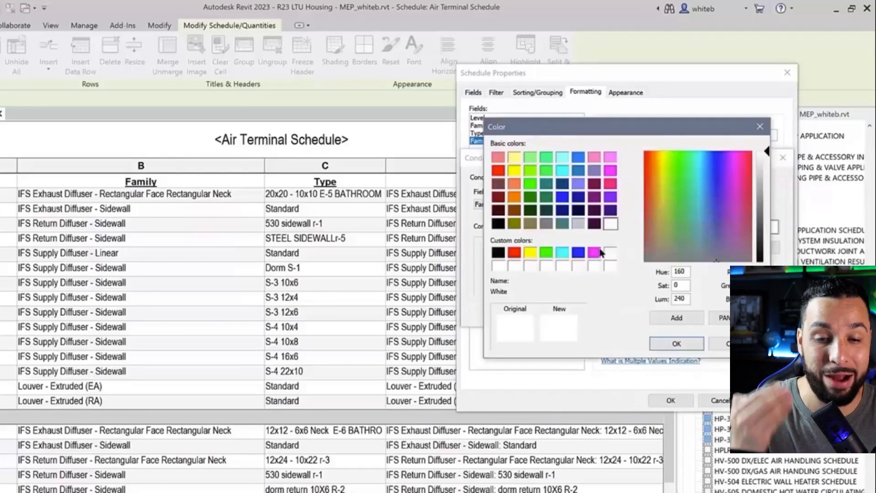
{"action": "left_click", "coordinate": [594, 253]}
{"action": "left_click", "coordinate": [676, 344]}
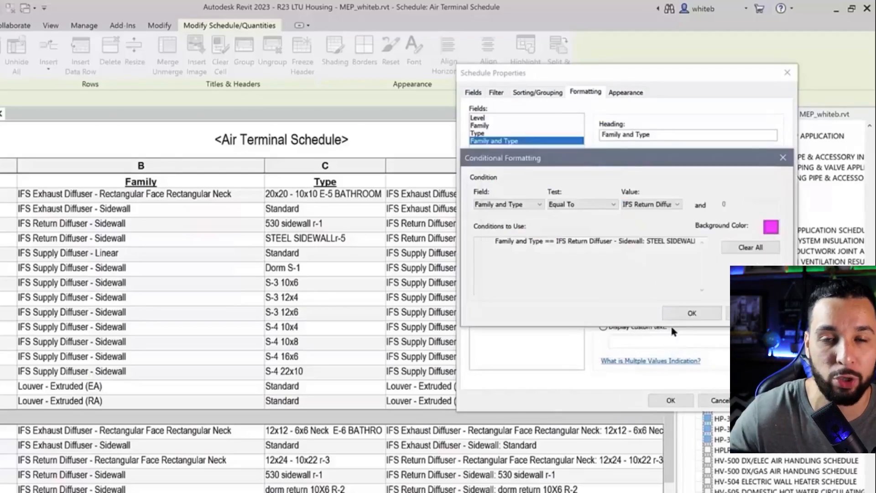
{"action": "left_click", "coordinate": [686, 313]}
{"action": "left_click", "coordinate": [677, 400]}
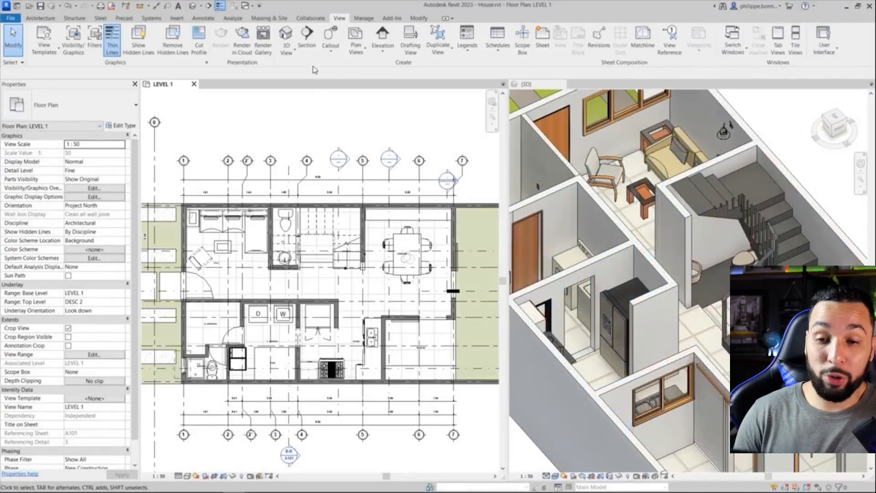
Draw a horizontal section through the kitchen side of the LEVEL 1 plan and show its view tiled with the plan and 3D views
{"action": "left_click", "coordinate": [309, 54]}
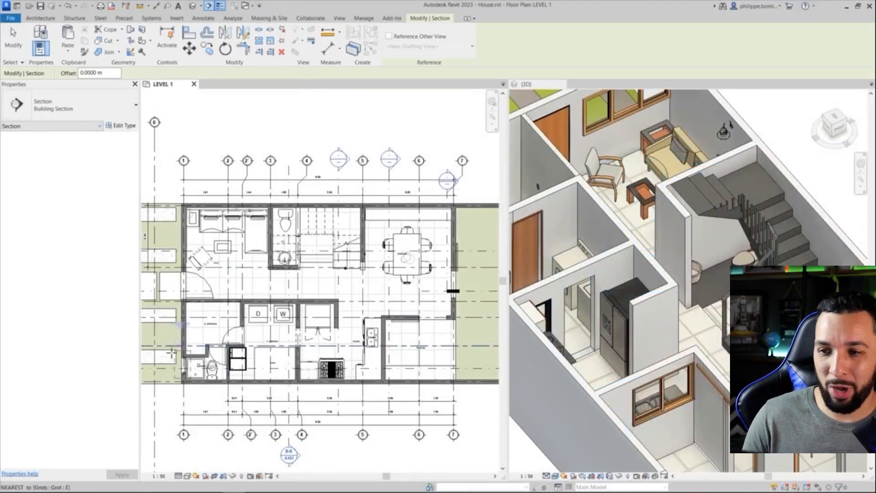
{"action": "left_click", "coordinate": [164, 373]}
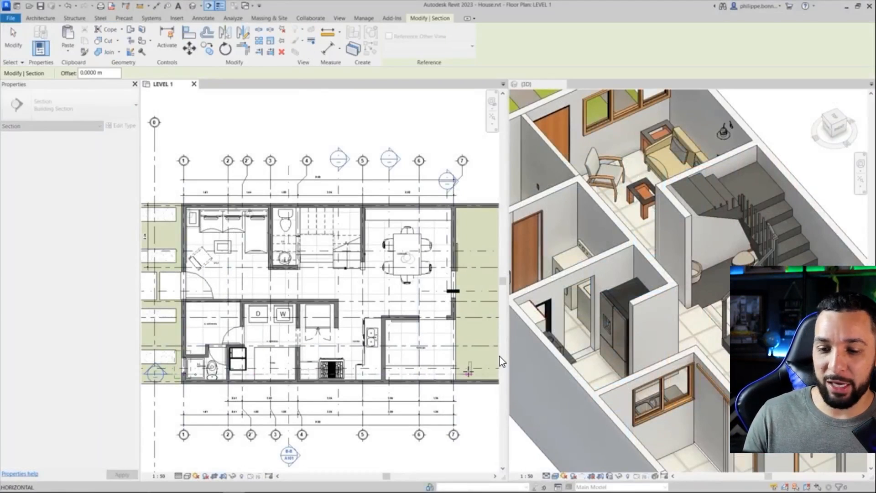
{"action": "left_click", "coordinate": [498, 374]}
{"action": "right_click", "coordinate": [468, 371]}
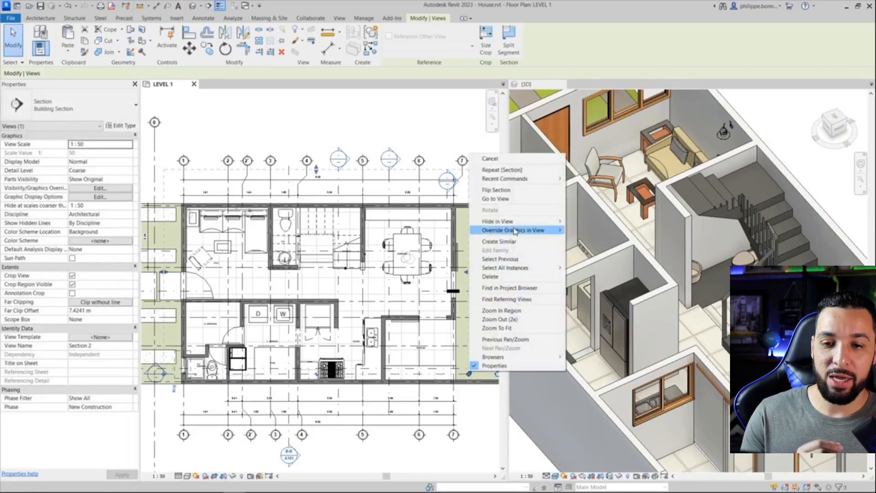
{"action": "left_click", "coordinate": [519, 202]}
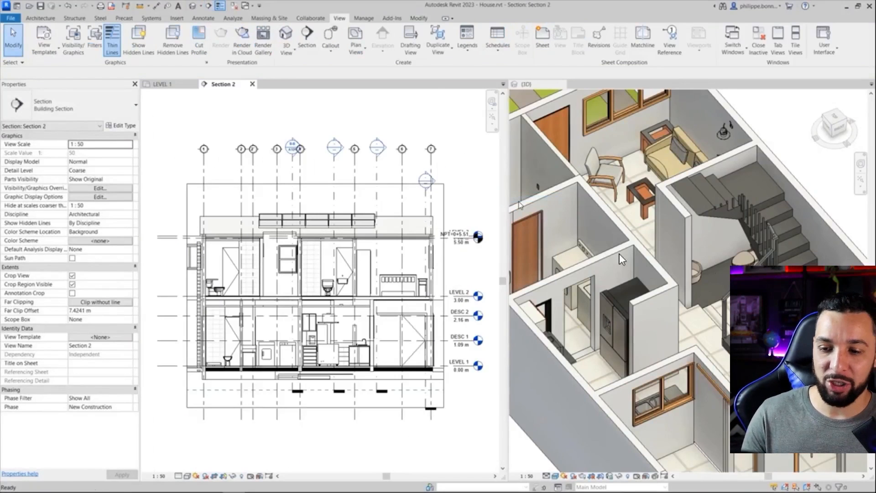
{"action": "left_click", "coordinate": [795, 46]}
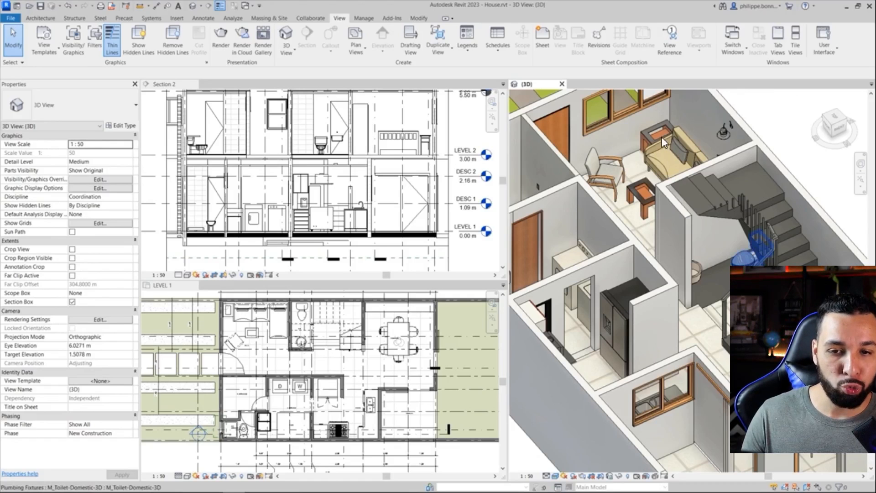
Enable cutting in views for the kitchen range family and reload it into the project, overwriting the existing version and its parameter values
{"action": "middle_click_drag", "start_coordinate": [645, 158], "coordinate": [664, 279], "text": "shift"}
{"action": "scroll", "coordinate": [582, 175], "scroll_direction": "up", "scroll_amount": 2}
{"action": "left_click", "coordinate": [614, 290]}
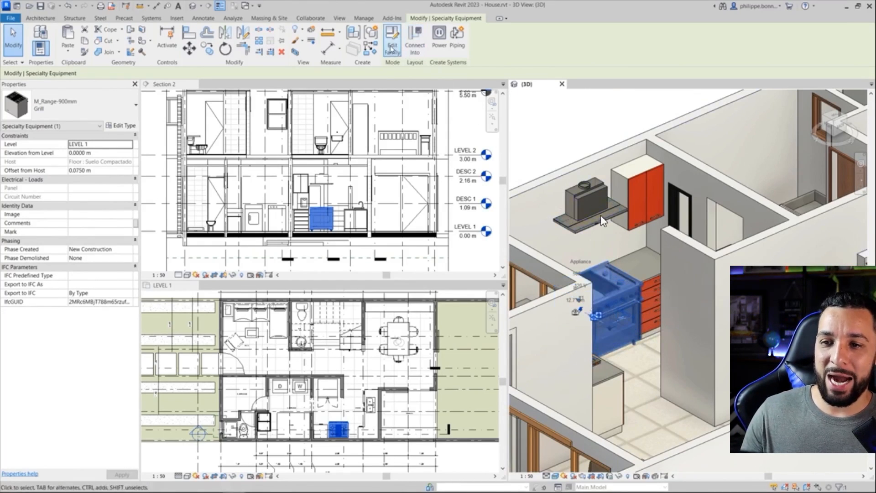
{"action": "double_click", "coordinate": [628, 290]}
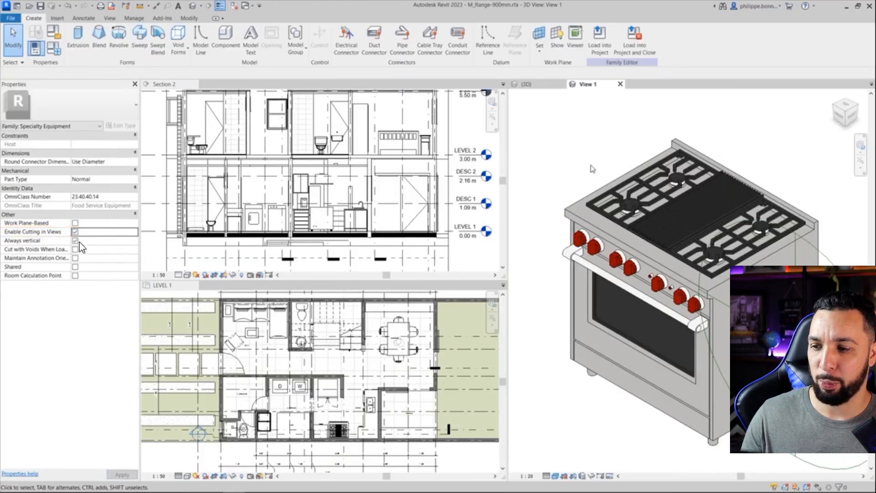
{"action": "left_click", "coordinate": [606, 44]}
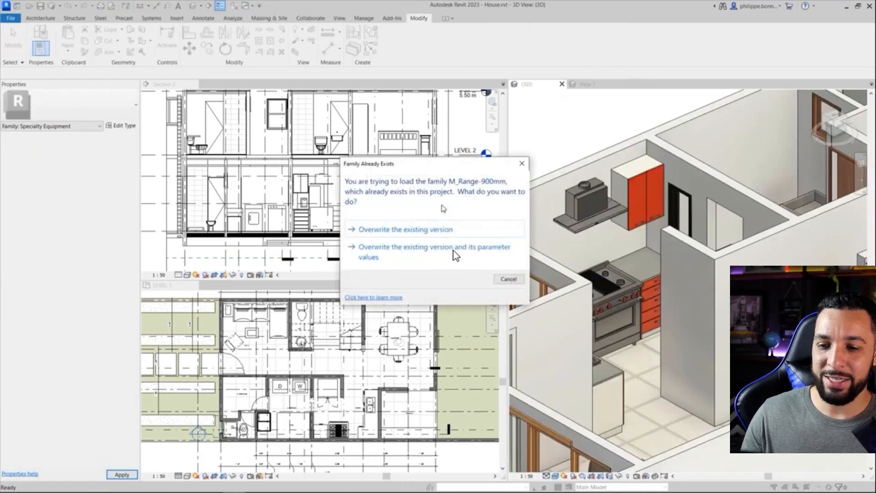
{"action": "left_click", "coordinate": [406, 256]}
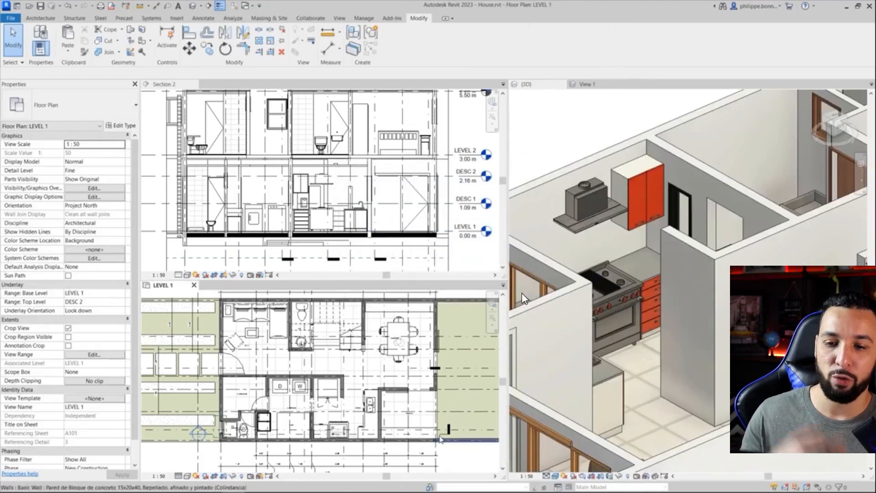
Nudge the section line in the LEVEL 1 plan upward past the kitchen range, towards the house's interior
{"action": "key", "text": "Up"}
{"action": "key", "text": "Up"}
{"action": "key", "text": "Up"}
{"action": "key", "text": "Up"}
{"action": "key", "text": "Up"}
{"action": "key", "text": "Up"}
{"action": "key", "text": "Up"}
{"action": "key", "text": "Up"}
{"action": "key", "text": "Up"}
{"action": "key", "text": "Up"}
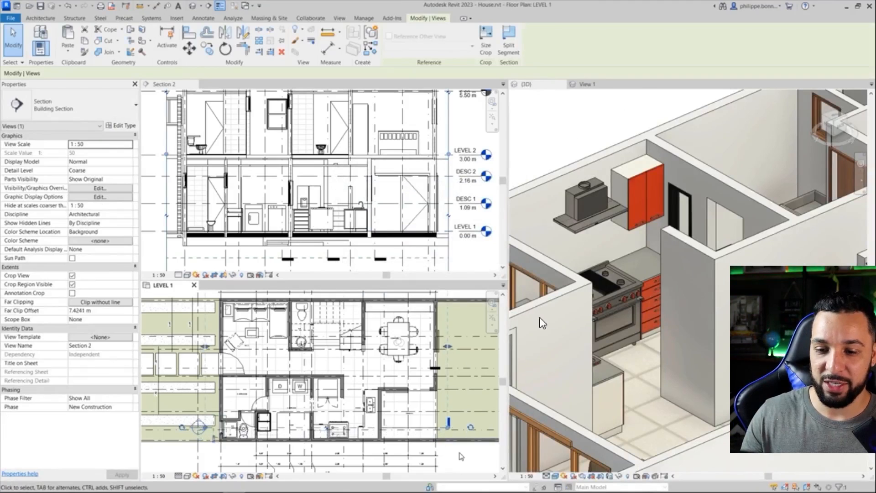
{"action": "key", "text": "Up"}
{"action": "key", "text": "Up"}
{"action": "key", "text": "Up"}
{"action": "key", "text": "Up"}
{"action": "key", "text": "Up"}
{"action": "scroll", "coordinate": [359, 214], "scroll_direction": "up", "scroll_amount": 3}
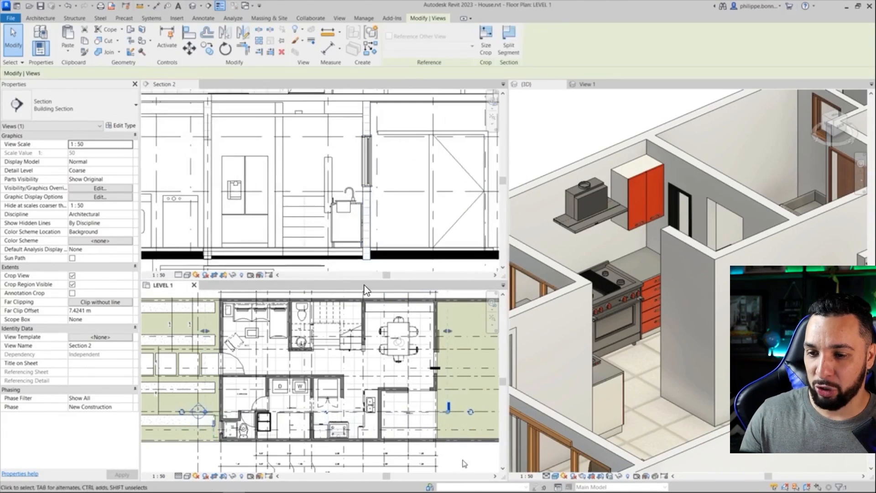
{"action": "key", "text": "Up"}
{"action": "scroll", "coordinate": [395, 221], "scroll_direction": "up", "scroll_amount": 2}
{"action": "middle_click_drag", "start_coordinate": [395, 221], "coordinate": [416, 202]}
Nudge the section line back down through the kitchen range towards the lower exterior wall of the LEVEL 1 plan
{"action": "key", "text": "Down"}
{"action": "key", "text": "Down"}
{"action": "key", "text": "Down"}
{"action": "key", "text": "Down"}
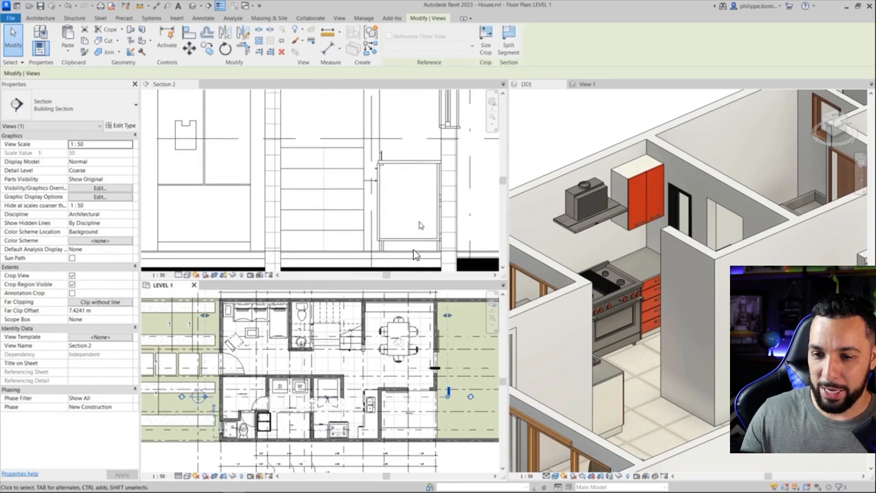
{"action": "key", "text": "Down"}
{"action": "key", "text": "Down"}
{"action": "key", "text": "Down"}
{"action": "key", "text": "Down"}
{"action": "key", "text": "Down"}
{"action": "key", "text": "Down"}
{"action": "scroll", "coordinate": [423, 190], "scroll_direction": "down", "scroll_amount": 4}
{"action": "key", "text": "Down"}
{"action": "key", "text": "Down"}
{"action": "key", "text": "Down"}
{"action": "key", "text": "Down"}
{"action": "key", "text": "Down"}
{"action": "key", "text": "Down"}
{"action": "key", "text": "Down"}
{"action": "key", "text": "Down"}
{"action": "key", "text": "Down"}
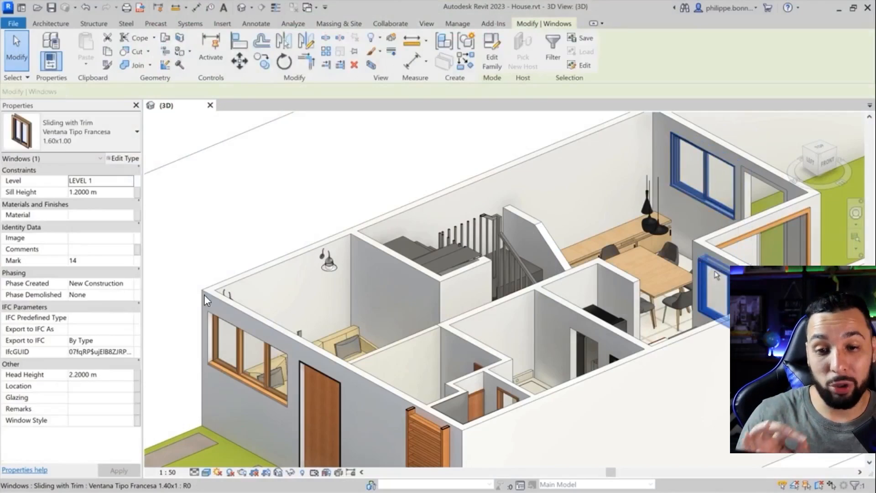
Displace the dining-side windows outward from their walls in the 3D view
{"action": "left_click", "coordinate": [390, 40]}
{"action": "left_click_drag", "start_coordinate": [738, 229], "coordinate": [776, 210]}
{"action": "key", "text": "Escape"}
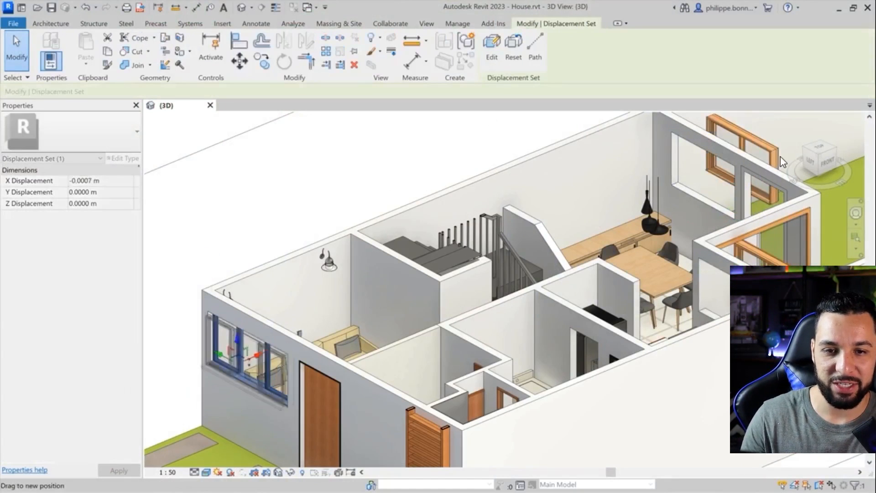
Displace the three-pane front window outward from its wall in the 3D view and add displacement paths at its four corners
{"action": "left_click_drag", "start_coordinate": [258, 355], "coordinate": [223, 368]}
{"action": "left_click", "coordinate": [535, 47]}
{"action": "left_click", "coordinate": [178, 324]}
{"action": "left_click", "coordinate": [255, 366]}
{"action": "left_click", "coordinate": [255, 418]}
{"action": "left_click", "coordinate": [176, 381]}
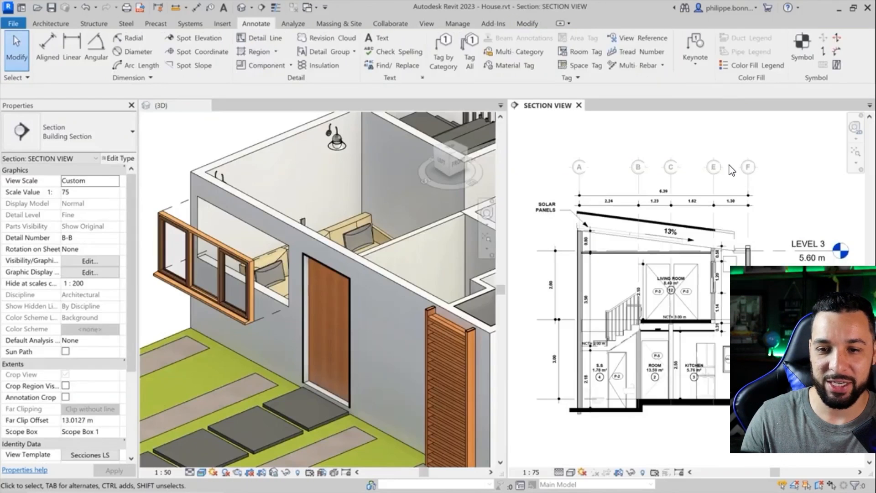
Displace the LEVEL 2 double-hung window about 2 m outward in the section view and add displacement paths at its top and bottom
{"action": "scroll", "coordinate": [687, 279], "scroll_direction": "up", "scroll_amount": 5}
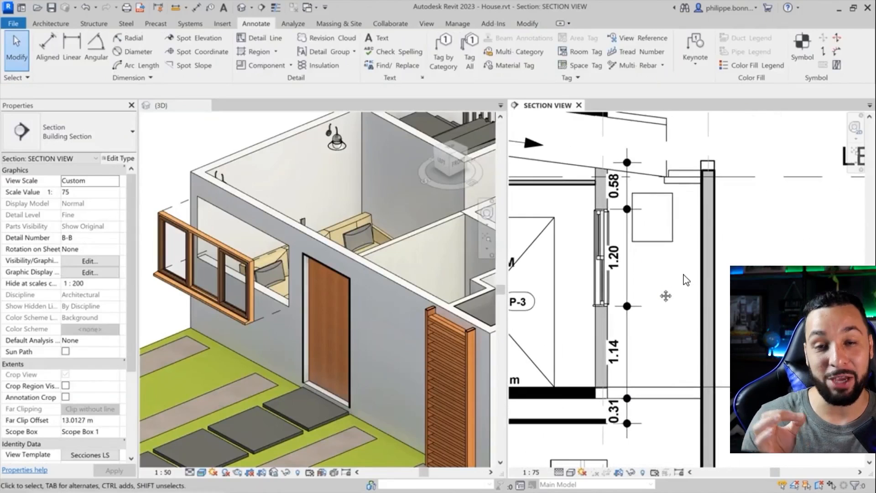
{"action": "left_click", "coordinate": [614, 292]}
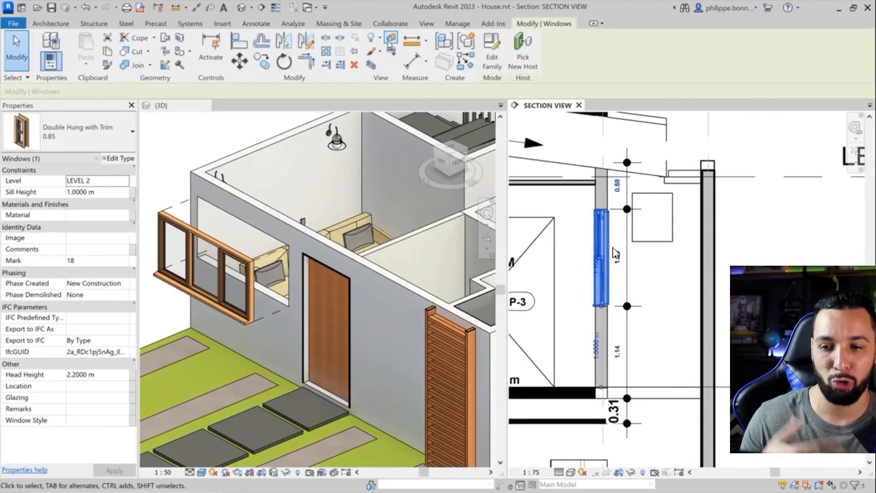
{"action": "left_click", "coordinate": [391, 40]}
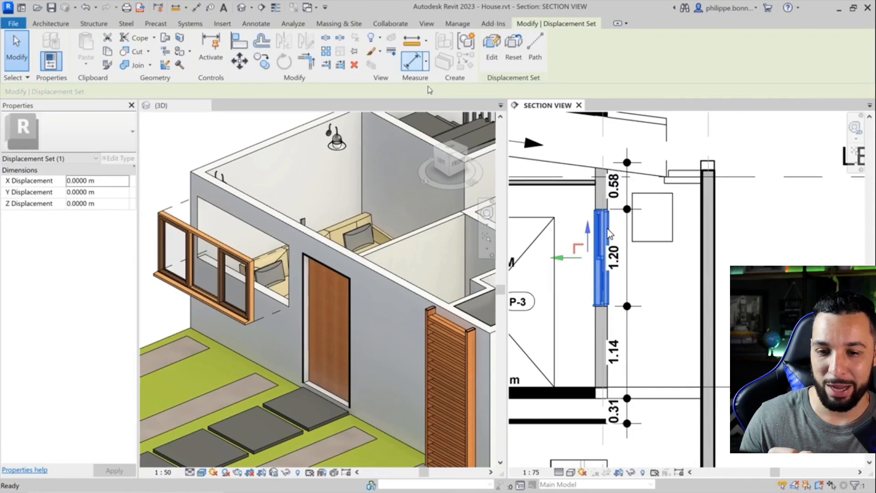
{"action": "left_click_drag", "start_coordinate": [570, 238], "coordinate": [730, 237]}
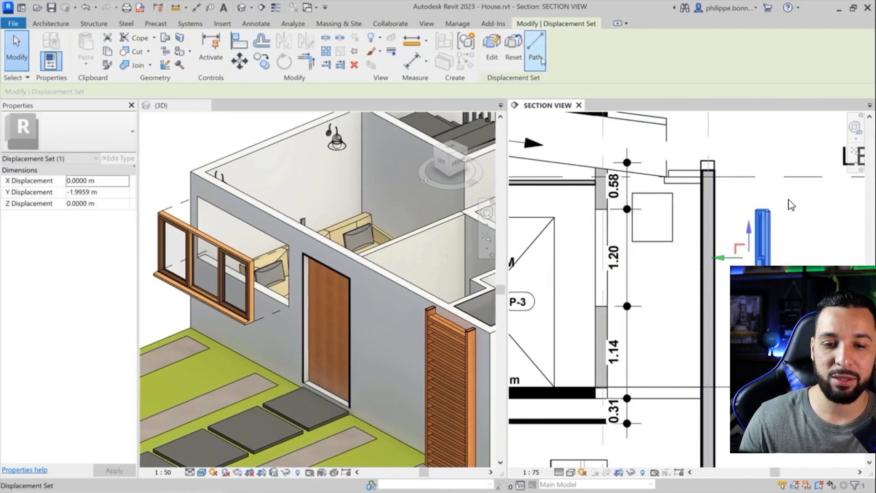
{"action": "left_click", "coordinate": [535, 50]}
{"action": "left_click", "coordinate": [762, 210]}
{"action": "left_click", "coordinate": [761, 306]}
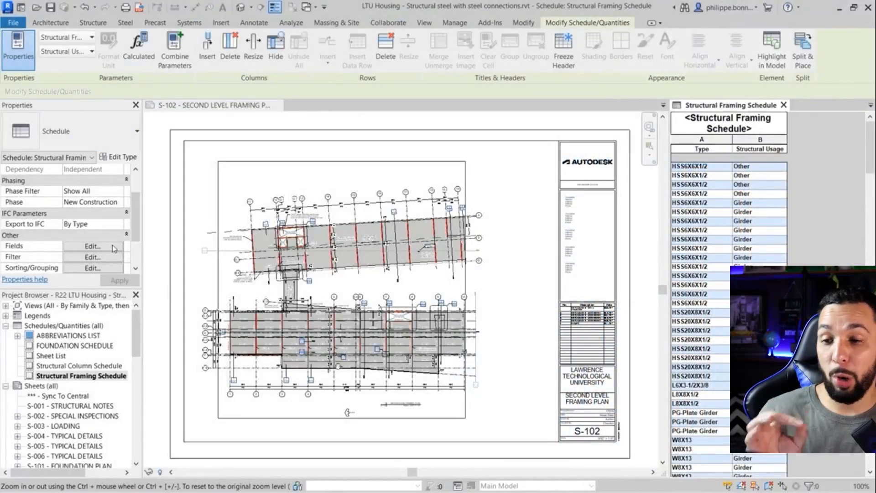
Add the Count and Structural Material fields between Type and Structural Usage in the Structural Framing Schedule, and narrow its Count column
{"action": "left_click", "coordinate": [112, 245]}
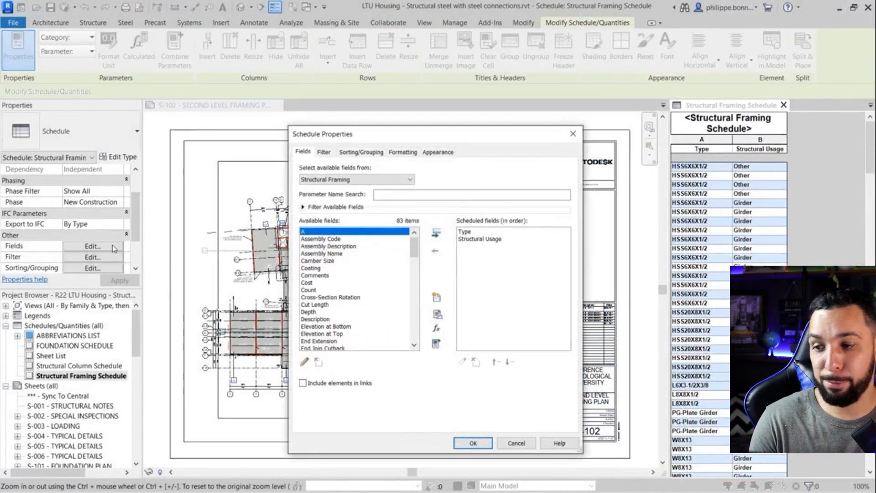
{"action": "left_click", "coordinate": [315, 290]}
{"action": "left_click", "coordinate": [436, 234]}
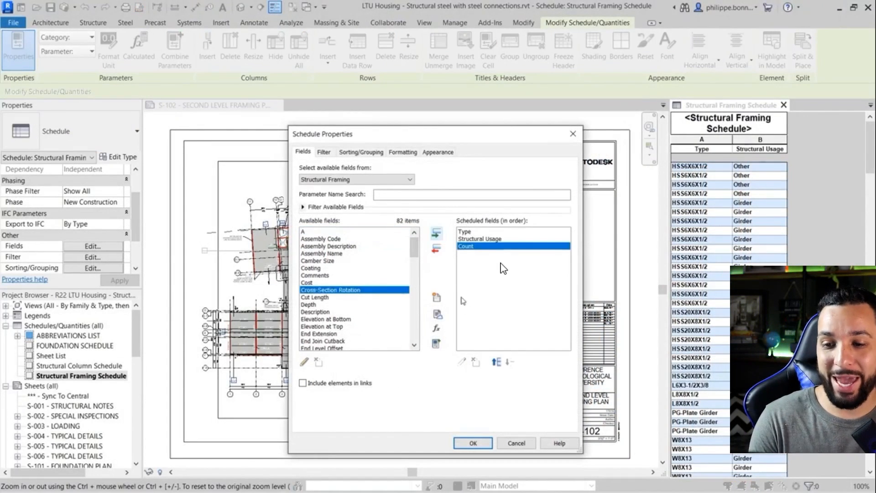
{"action": "left_click", "coordinate": [496, 362]}
{"action": "left_click_drag", "start_coordinate": [415, 250], "coordinate": [416, 322]}
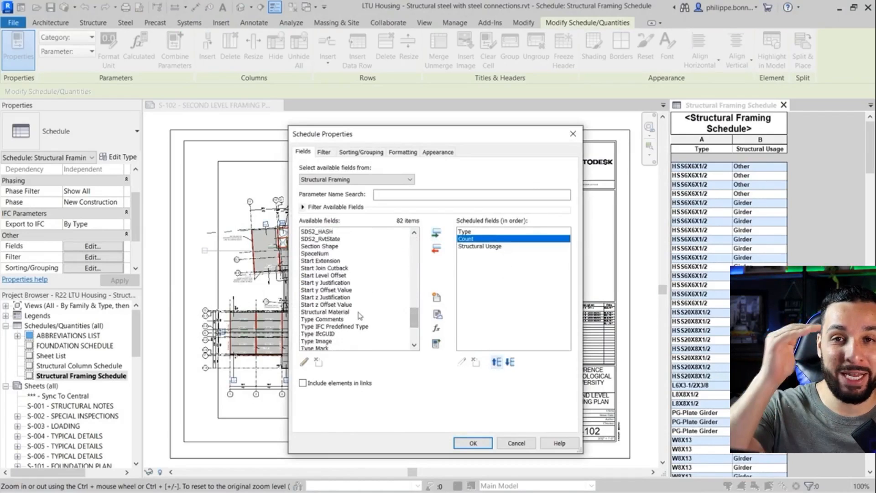
{"action": "left_click", "coordinate": [438, 233]}
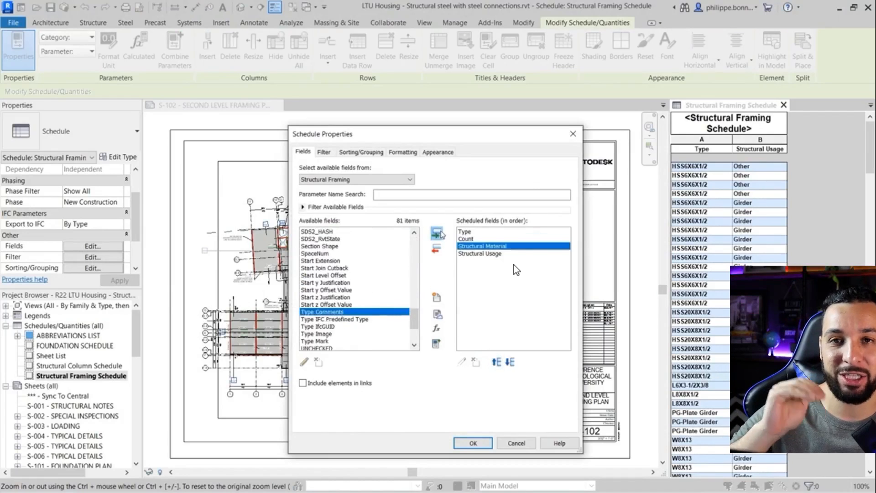
{"action": "left_click", "coordinate": [475, 443]}
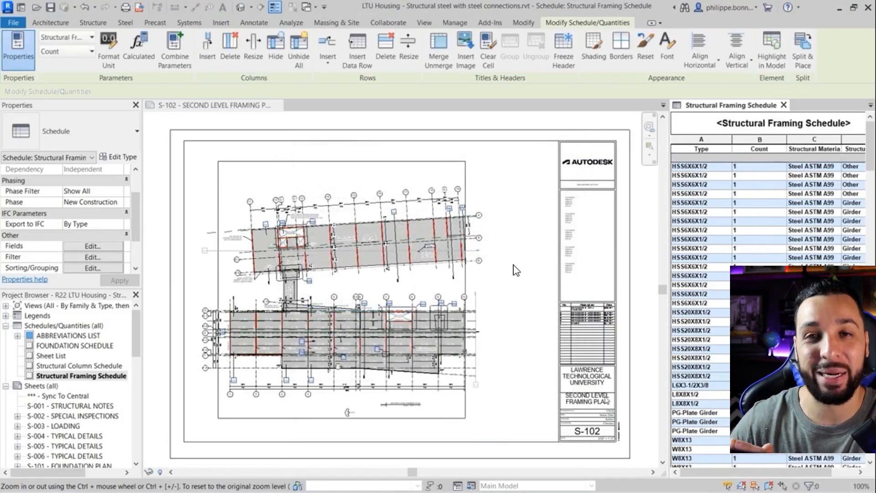
{"action": "left_click_drag", "start_coordinate": [724, 147], "coordinate": [754, 147]}
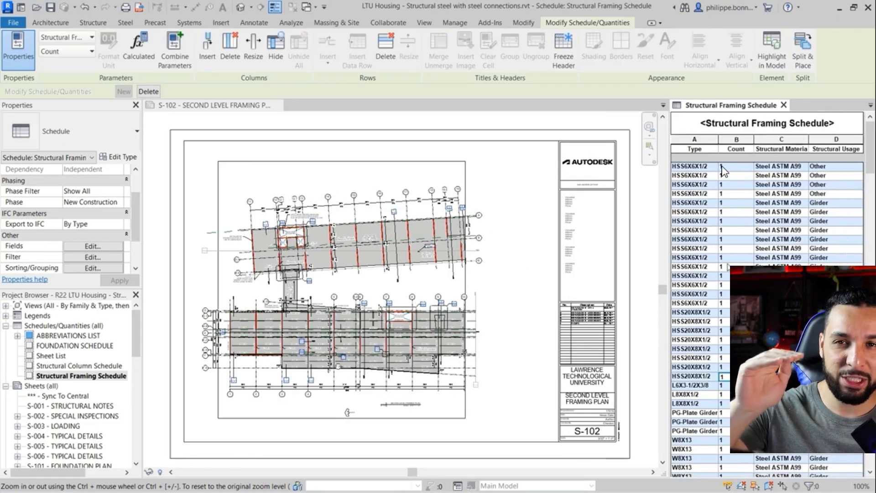
Place the Structural Framing Schedule on sheet S-102 between the plan viewport and the title block
{"action": "left_click", "coordinate": [524, 274]}
{"action": "left_click", "coordinate": [90, 376]}
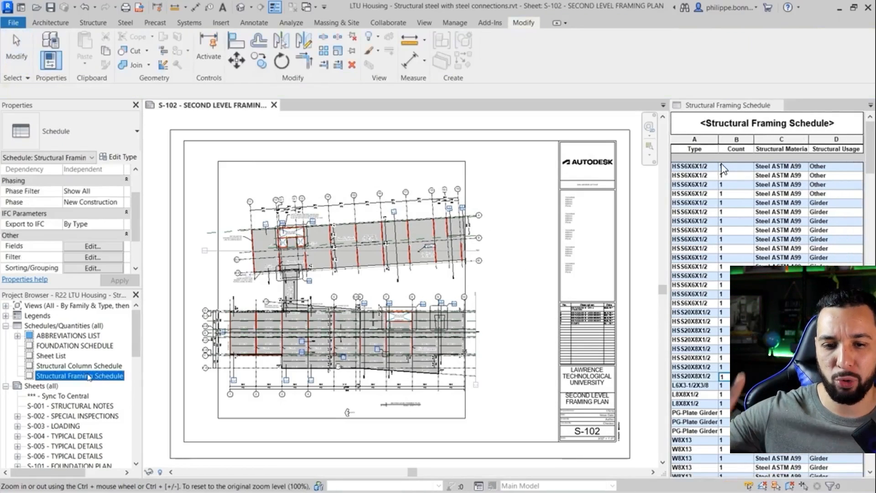
{"action": "left_click", "coordinate": [522, 172]}
{"action": "key", "text": "Escape"}
{"action": "scroll", "coordinate": [548, 192], "scroll_direction": "down", "scroll_amount": 6}
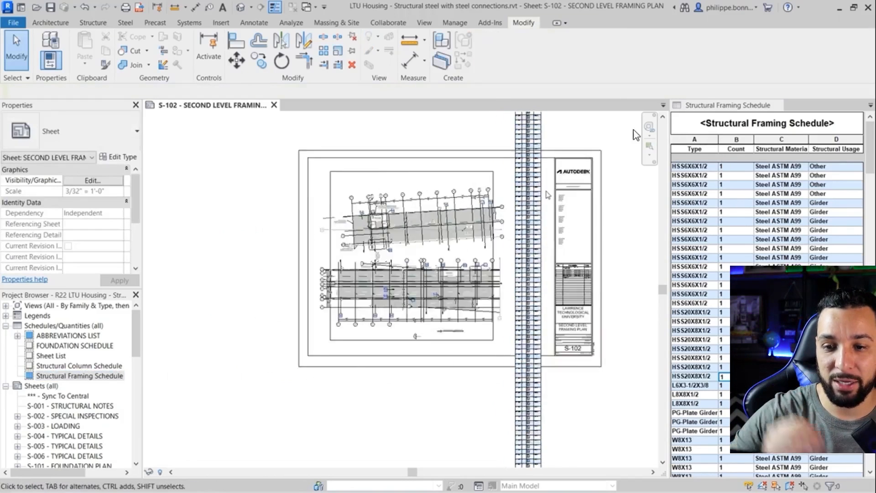
{"action": "middle_click_drag", "start_coordinate": [571, 151], "coordinate": [508, 251]}
{"action": "scroll", "coordinate": [504, 235], "scroll_direction": "down", "scroll_amount": 1}
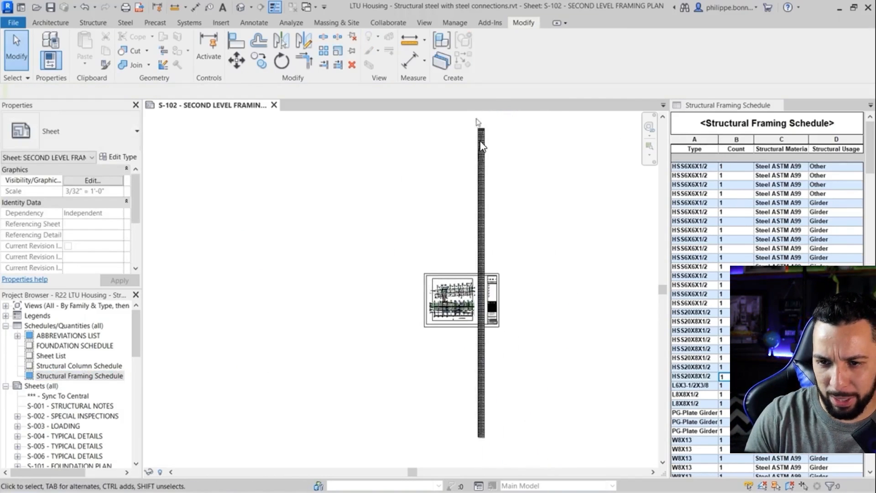
Widen the Structural Material and Type columns of the schedule placed on sheet S-102
{"action": "scroll", "coordinate": [479, 127], "scroll_direction": "up", "scroll_amount": 12}
{"action": "left_click", "coordinate": [470, 176]}
{"action": "left_click_drag", "start_coordinate": [456, 188], "coordinate": [489, 189]}
{"action": "left_click_drag", "start_coordinate": [357, 189], "coordinate": [383, 189]}
{"action": "left_click", "coordinate": [431, 156]}
Move the placed schedule by its top midpoint so that it starts just inside the upper border of sheet S-102, beside the title block
{"action": "left_click", "coordinate": [430, 170]}
{"action": "left_click", "coordinate": [236, 61]}
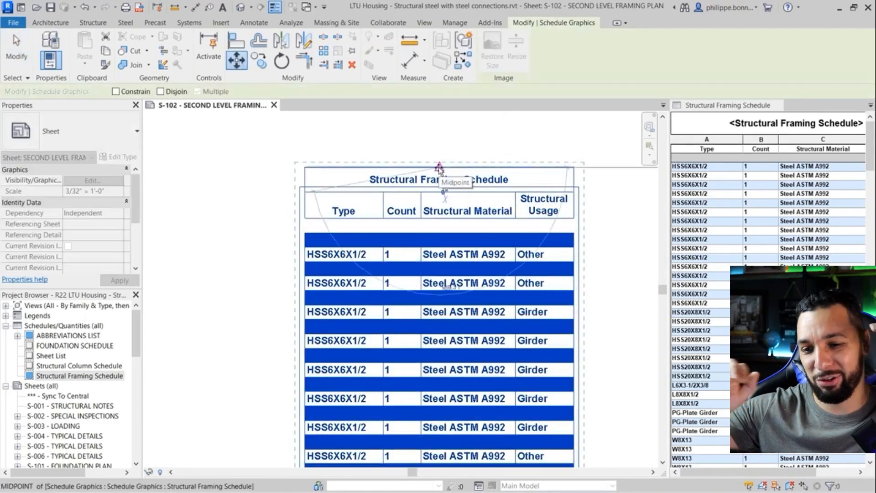
{"action": "scroll", "coordinate": [436, 210], "scroll_direction": "down", "scroll_amount": 12}
{"action": "scroll", "coordinate": [433, 449], "scroll_direction": "up", "scroll_amount": 5}
{"action": "scroll", "coordinate": [433, 364], "scroll_direction": "up", "scroll_amount": 2}
{"action": "left_click", "coordinate": [434, 325]}
{"action": "left_click", "coordinate": [446, 285]}
{"action": "scroll", "coordinate": [563, 307], "scroll_direction": "down", "scroll_amount": 6}
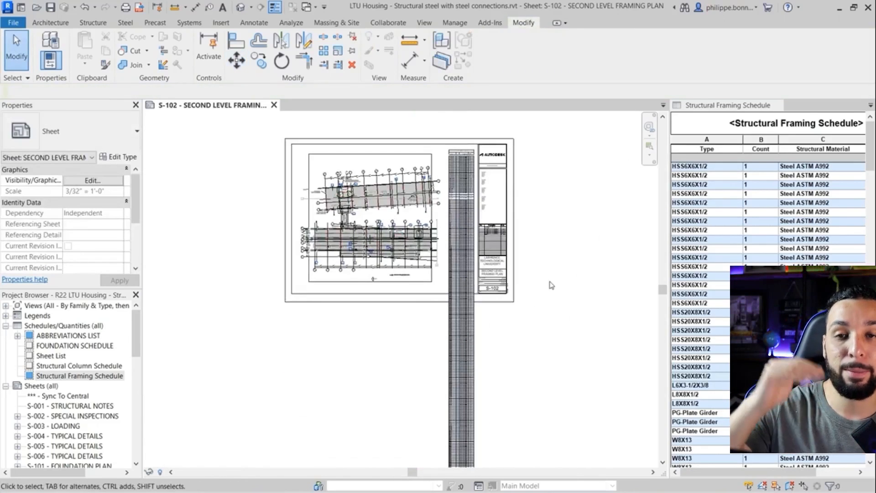
Enable the Filter by sheet option for the Structural Framing Schedule
{"action": "left_click", "coordinate": [694, 404]}
{"action": "left_click_drag", "start_coordinate": [138, 197], "coordinate": [135, 236]}
{"action": "left_click", "coordinate": [93, 203]}
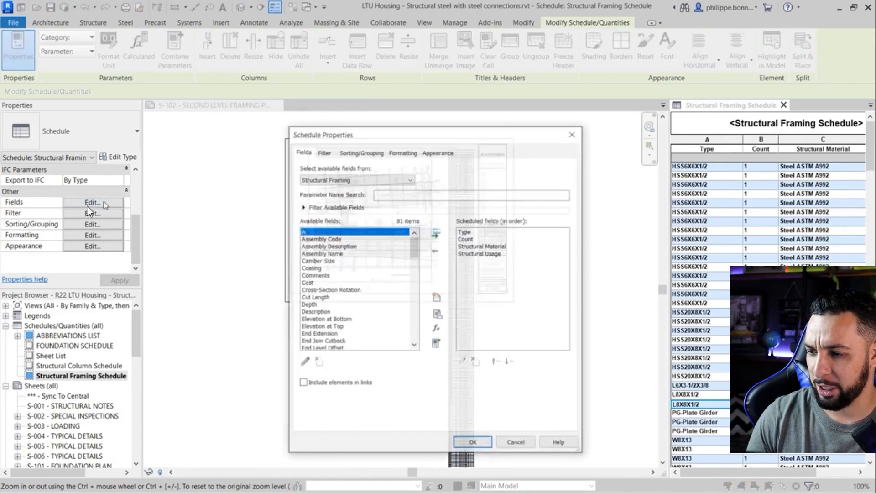
{"action": "left_click", "coordinate": [324, 153]}
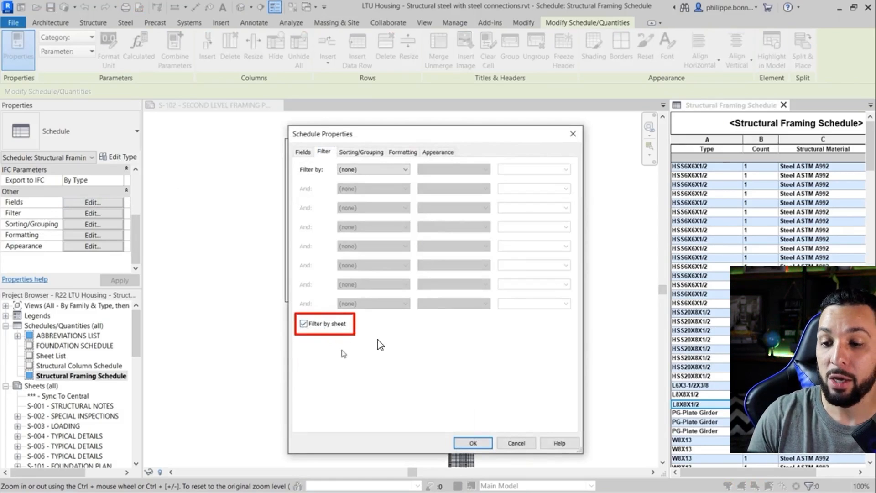
{"action": "left_click", "coordinate": [473, 443]}
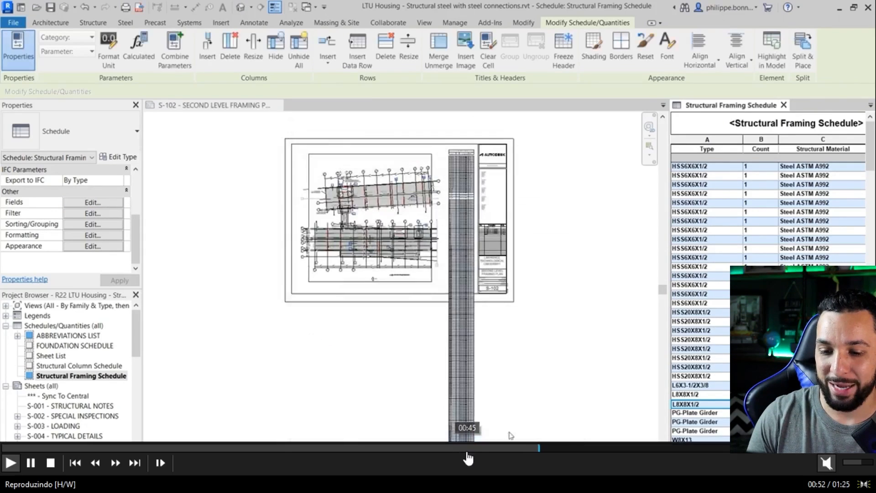
Pull the right crop edge of the S-102 framing plan in to about half its width, and extend it back out to about two-thirds
{"action": "scroll", "coordinate": [490, 206], "scroll_direction": "up", "scroll_amount": 5}
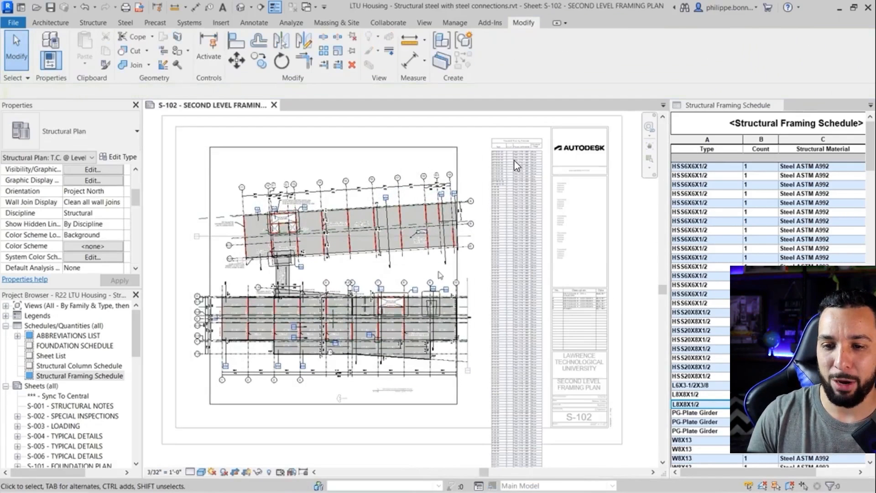
{"action": "left_click", "coordinate": [457, 275]}
{"action": "left_click_drag", "start_coordinate": [458, 276], "coordinate": [339, 263]}
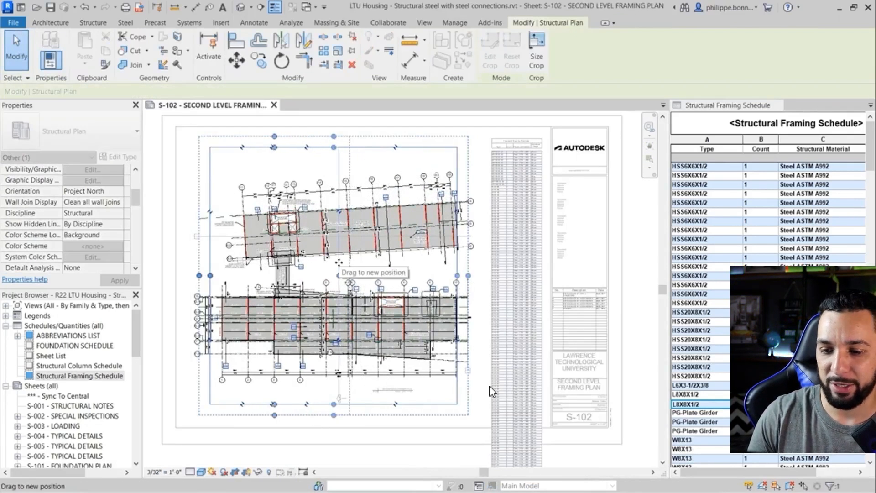
{"action": "left_click", "coordinate": [450, 280]}
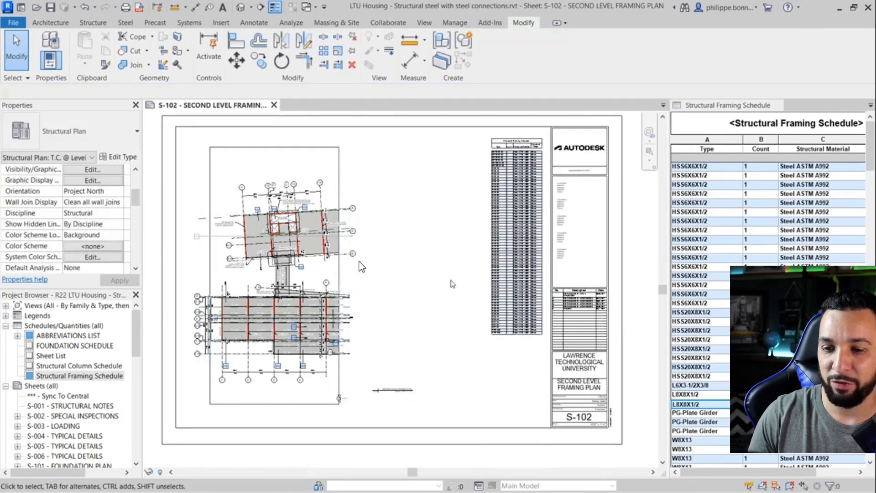
{"action": "left_click", "coordinate": [340, 191]}
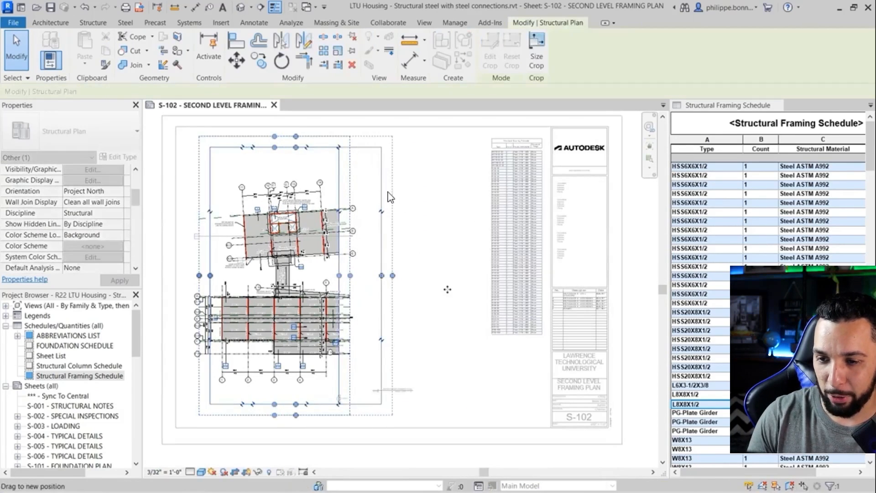
{"action": "left_click_drag", "start_coordinate": [384, 192], "coordinate": [384, 192]}
{"action": "left_click", "coordinate": [406, 212]}
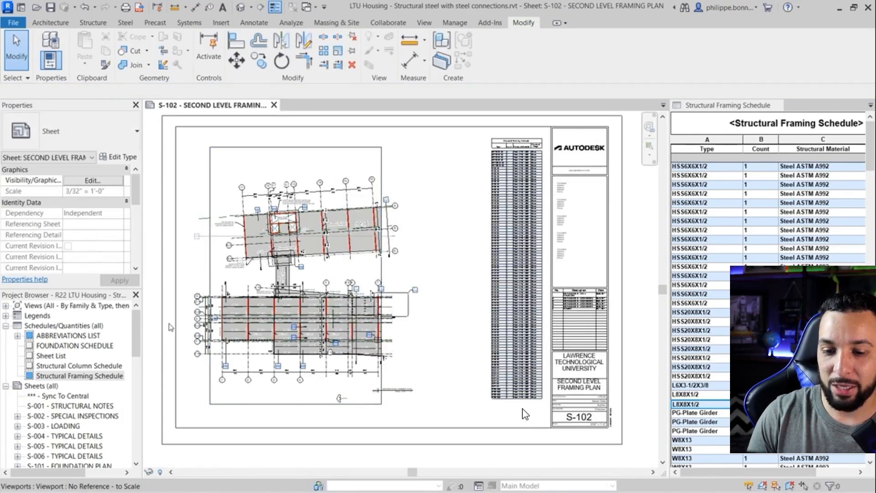
Open sheet S-103 - THIRD LEVEL FRAMING PLAN and place the Structural Framing Schedule between its plan and title block
{"action": "scroll", "coordinate": [68, 365], "scroll_direction": "down", "scroll_amount": 4}
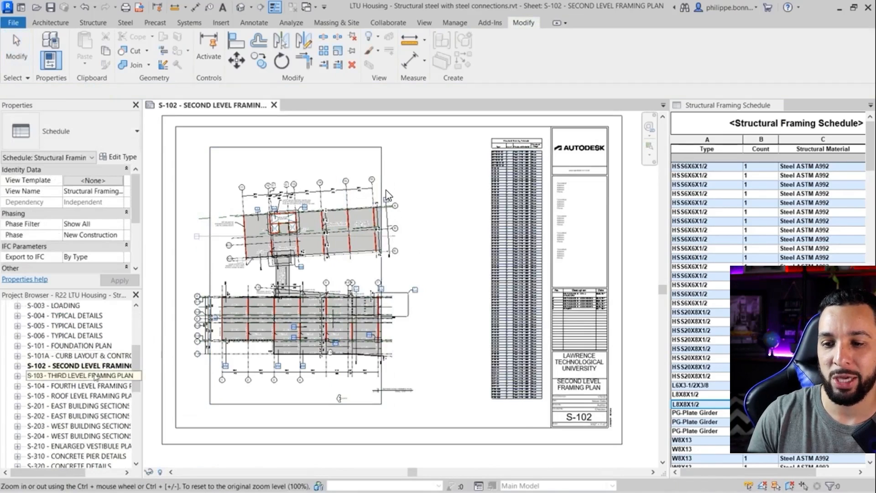
{"action": "left_click", "coordinate": [92, 376]}
{"action": "double_click", "coordinate": [93, 377]}
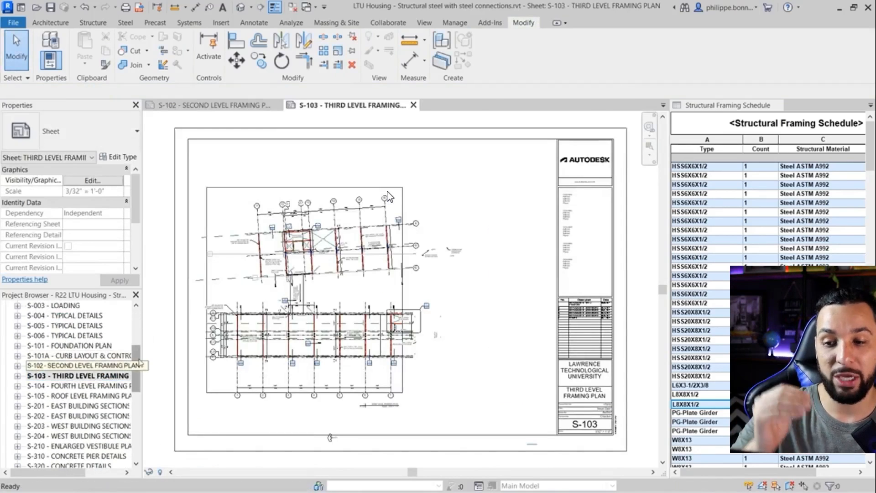
{"action": "scroll", "coordinate": [92, 361], "scroll_direction": "up", "scroll_amount": 3}
{"action": "left_click", "coordinate": [91, 346]}
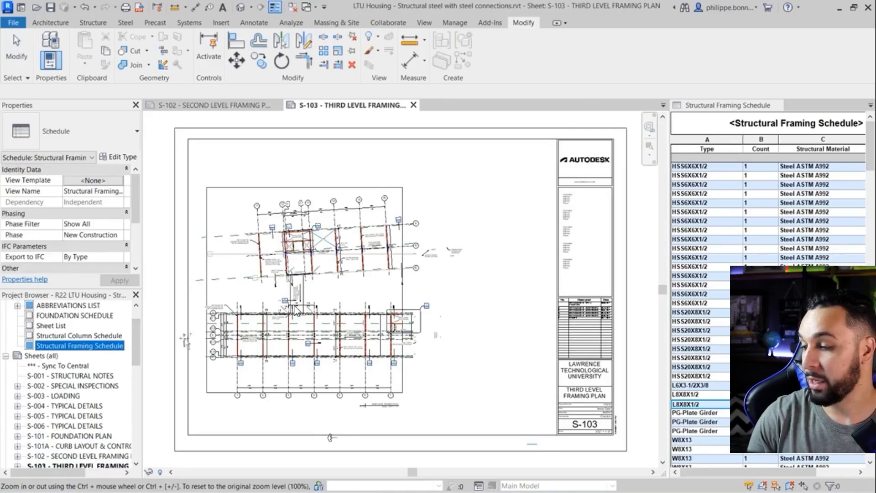
{"action": "left_click", "coordinate": [472, 185]}
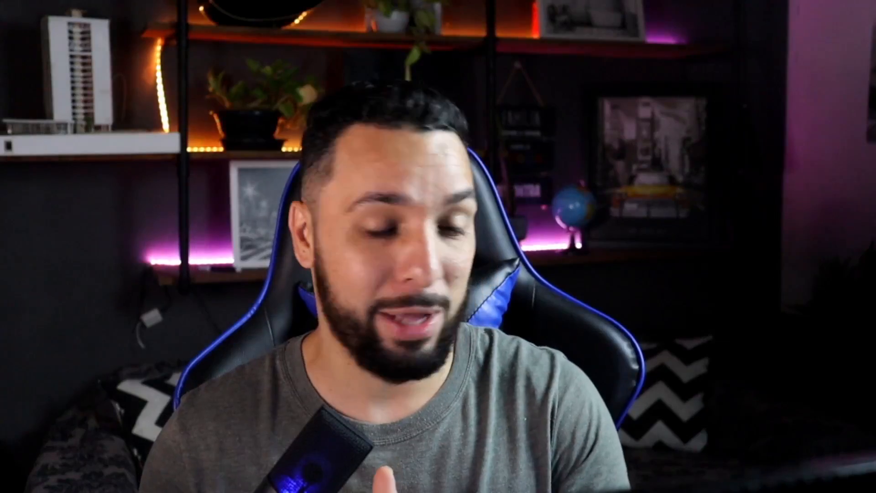